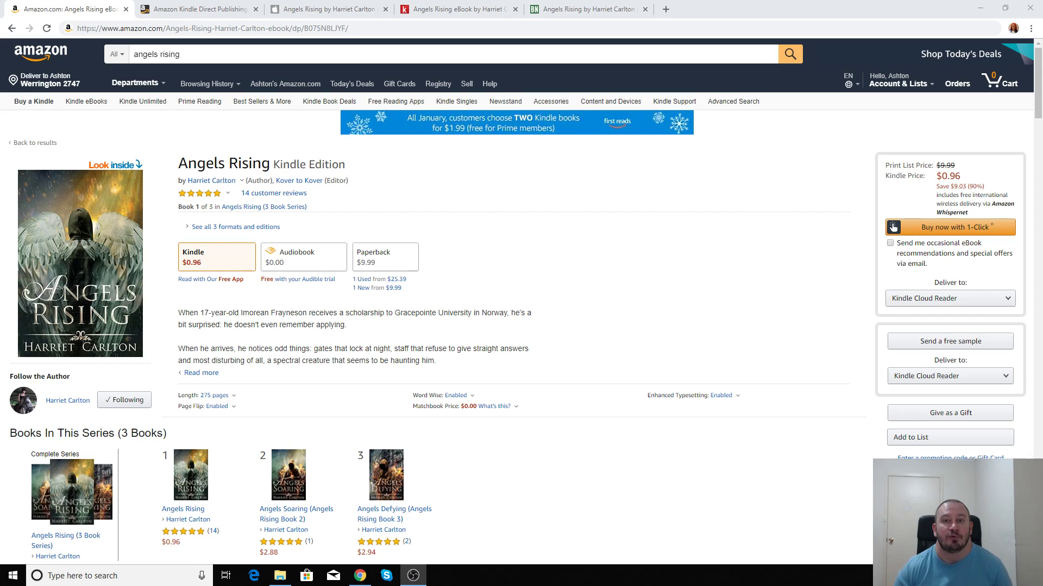
Compare the price of Angels Rising across its iTunes, Kobo, Barnes & Noble and Amazon listings
left_click(325, 9)
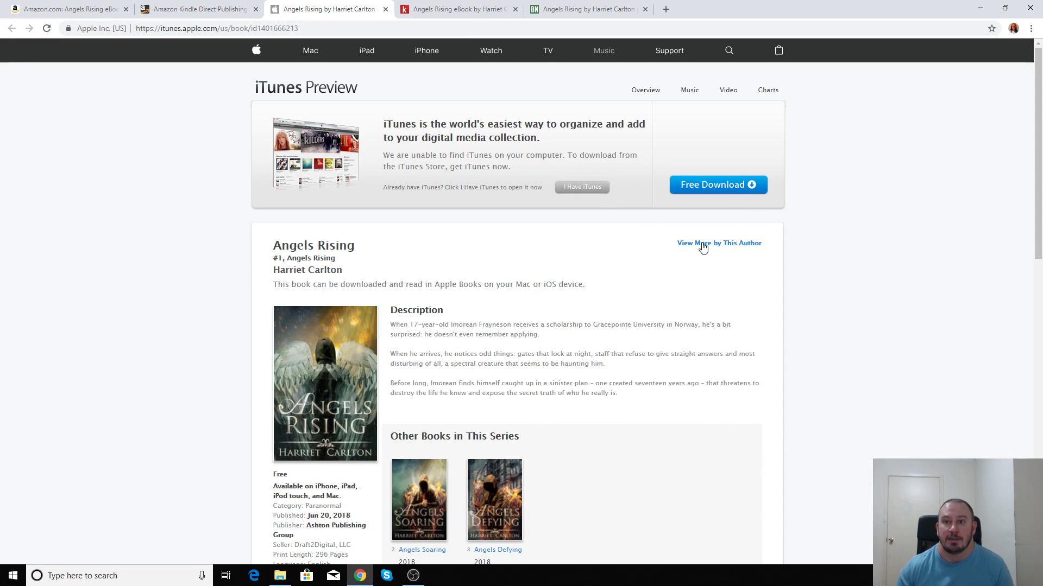
left_click(475, 12)
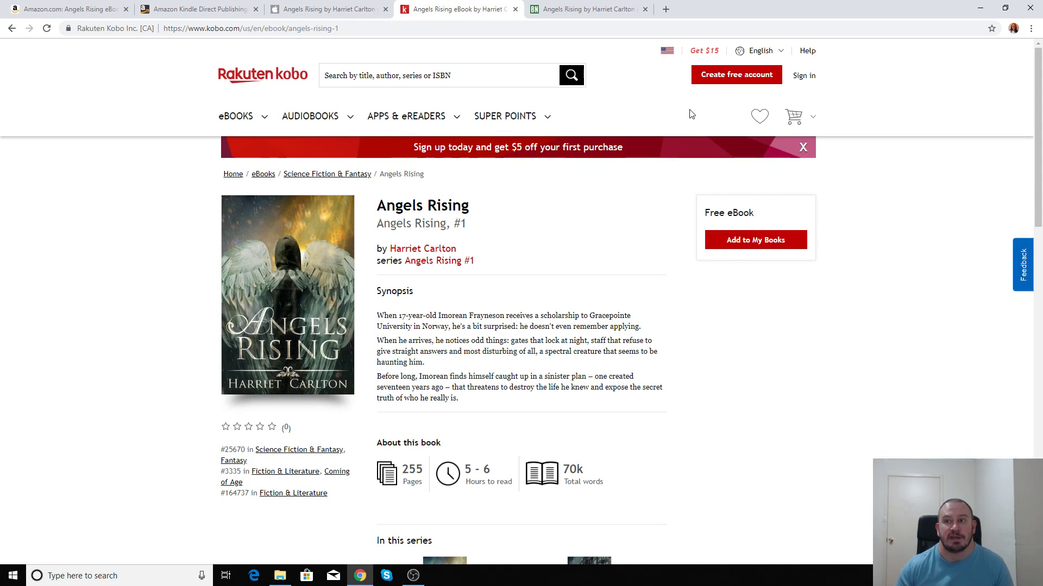
left_click(584, 11)
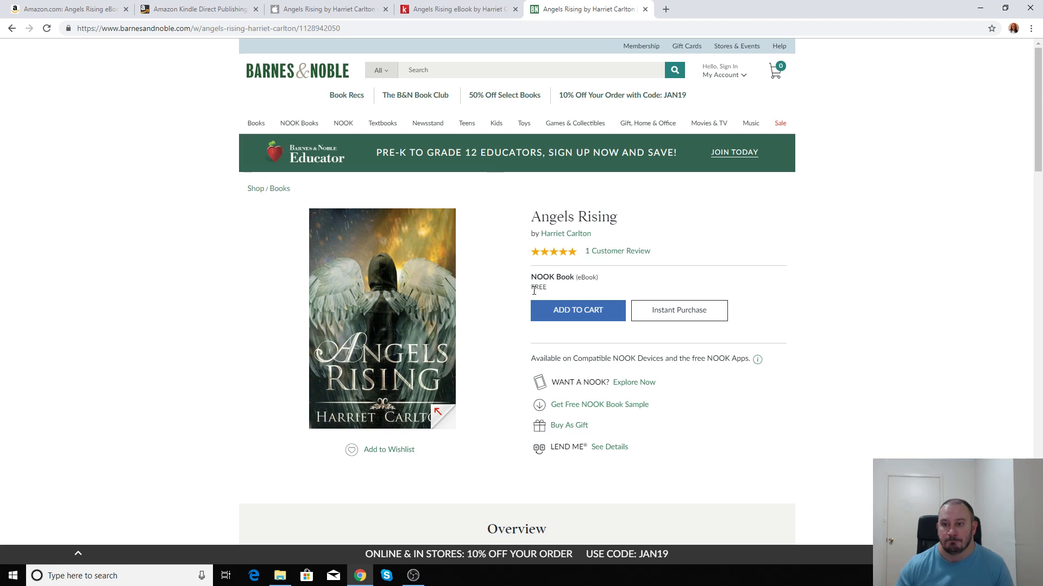
left_click(73, 9)
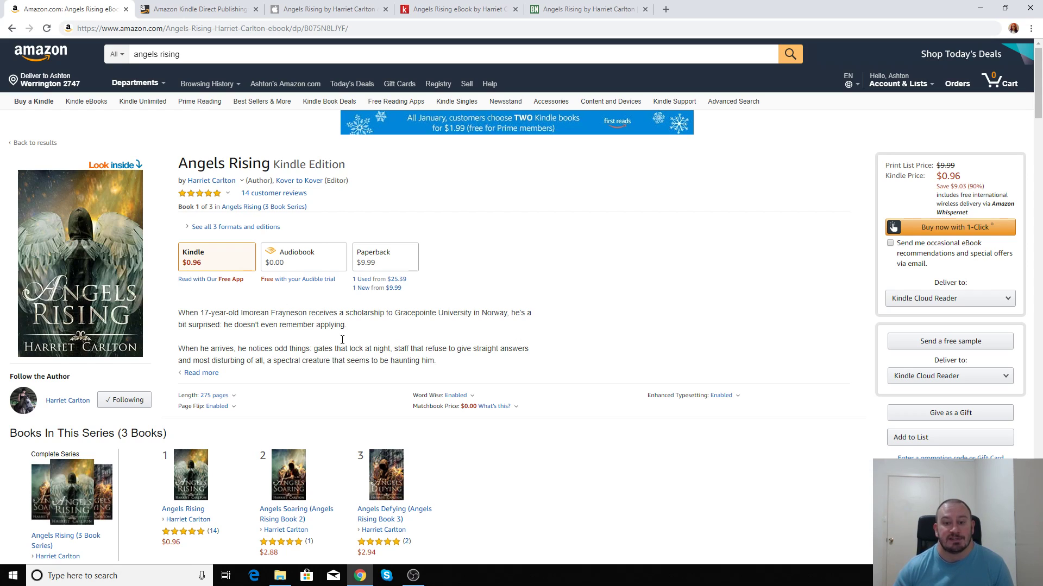
scroll(97, 139, "down", 3)
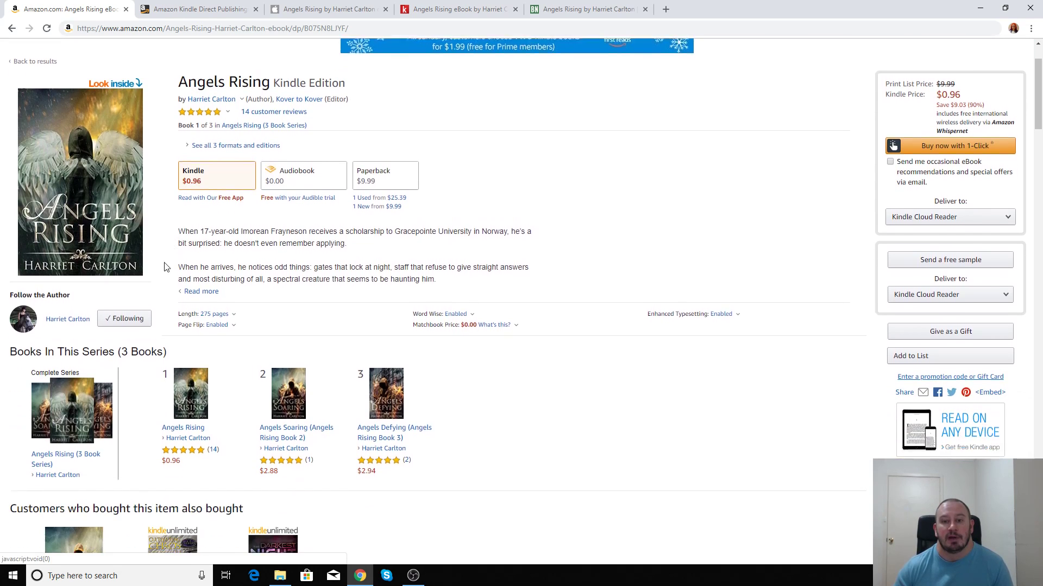
scroll(97, 139, "down", 2)
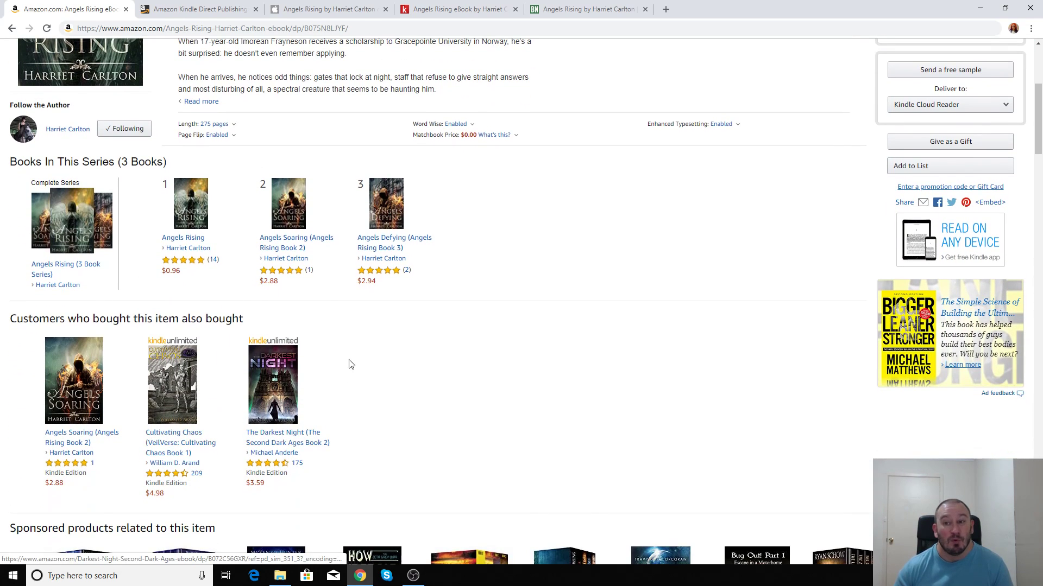
scroll(353, 378, "up", 1)
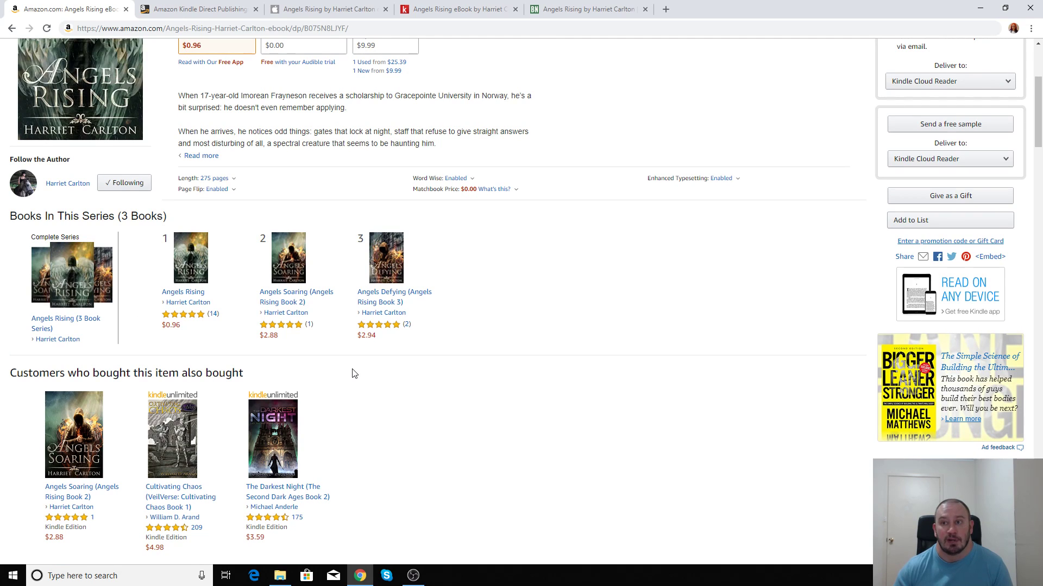
scroll(353, 374, "up", 2)
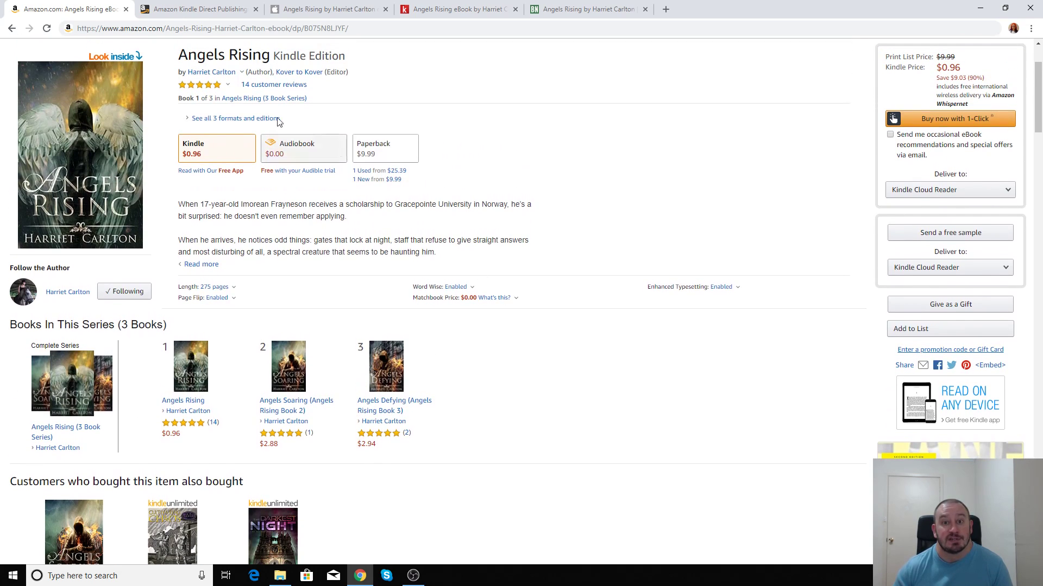
Review the available actions for the Angels Rising Kindle eBook on the KDP bookshelf
left_click(202, 15)
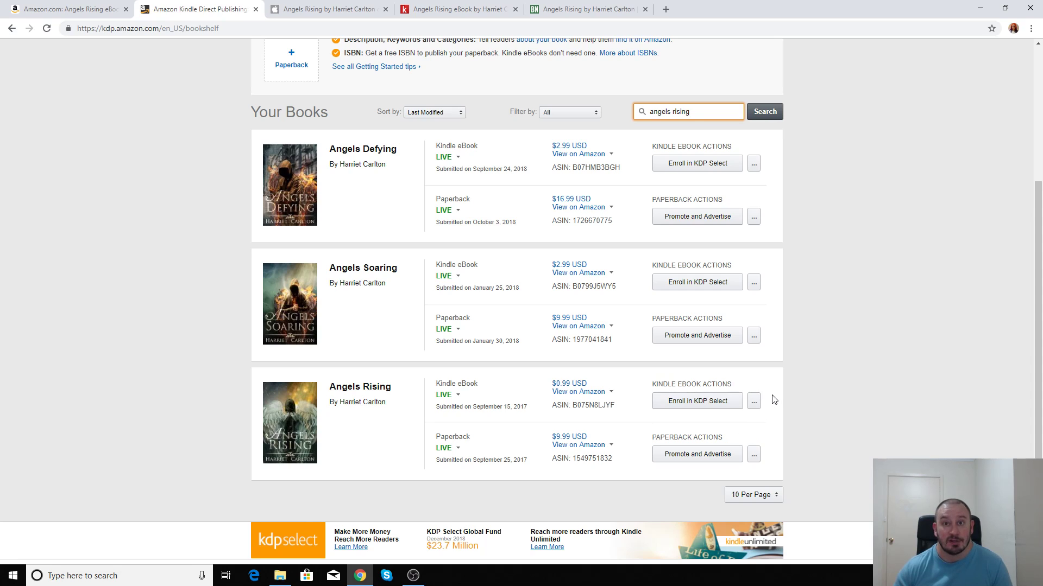
left_click(754, 401)
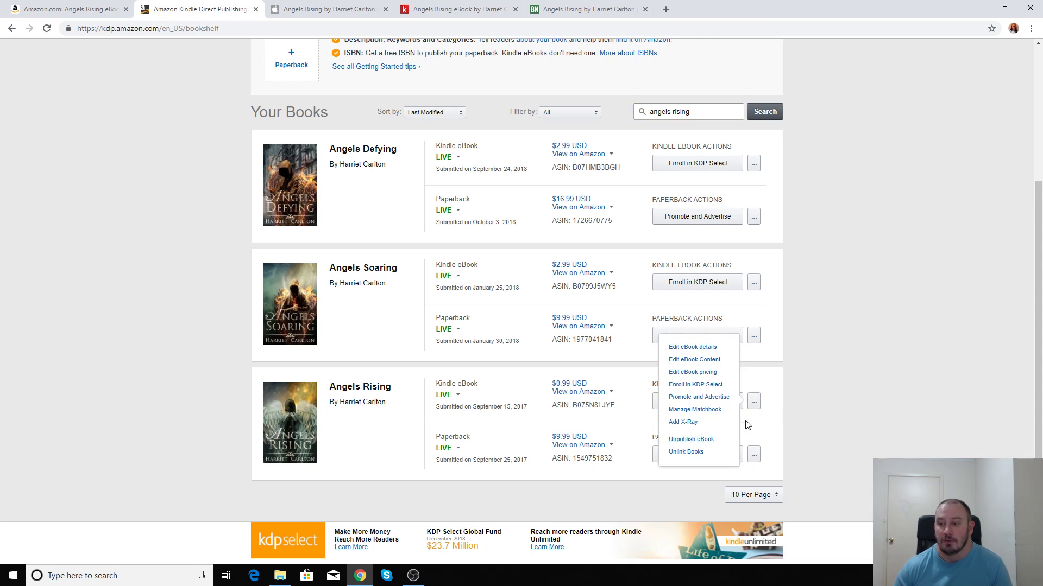
scroll(865, 449, "up", 2)
scroll(863, 448, "up", 2)
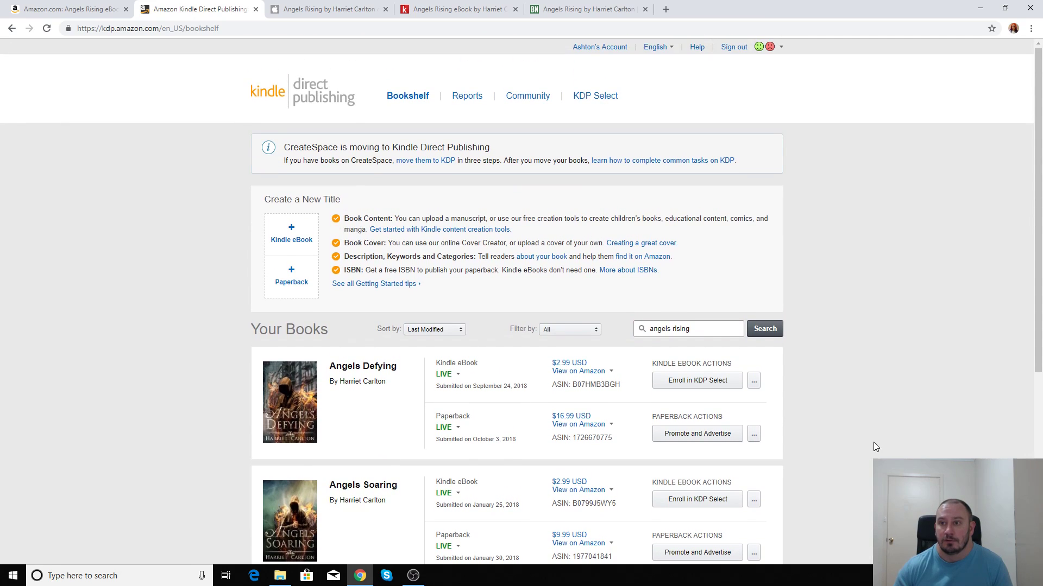
Go to KDP's Contact Us page by way of the detailed KDP Select help article
left_click(601, 100)
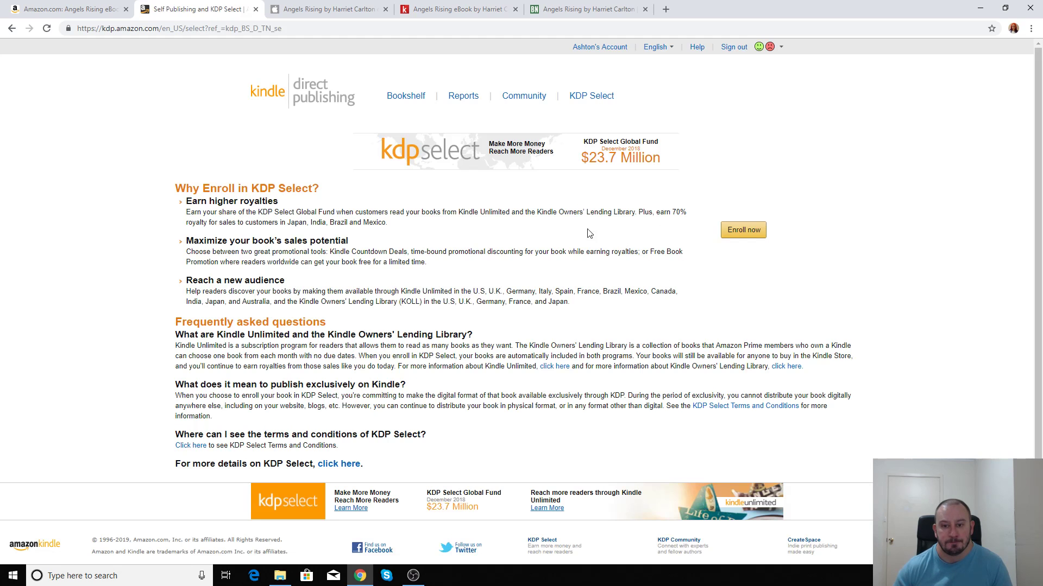
left_click(353, 466)
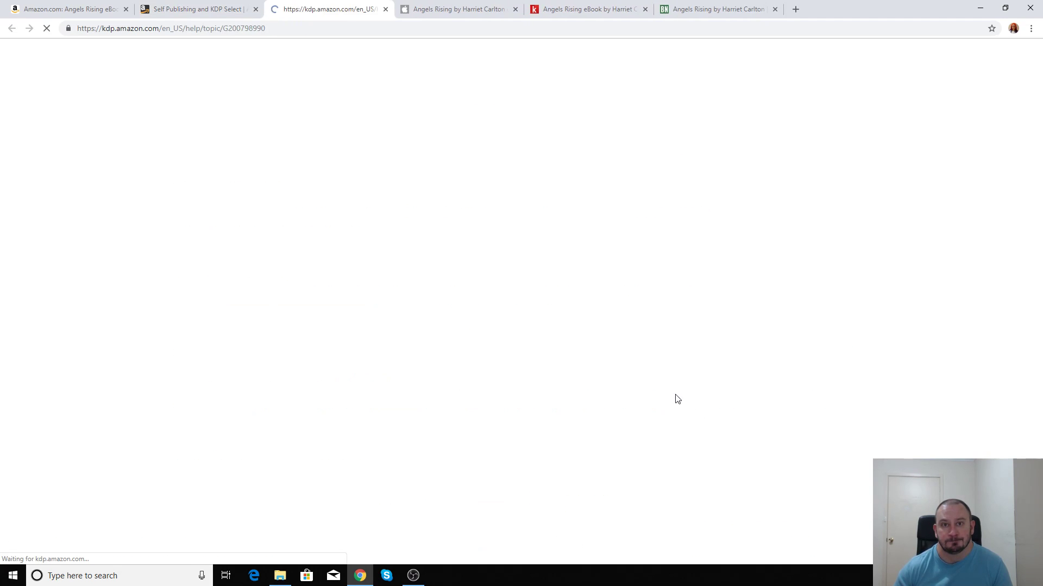
scroll(107, 144, "down", 7)
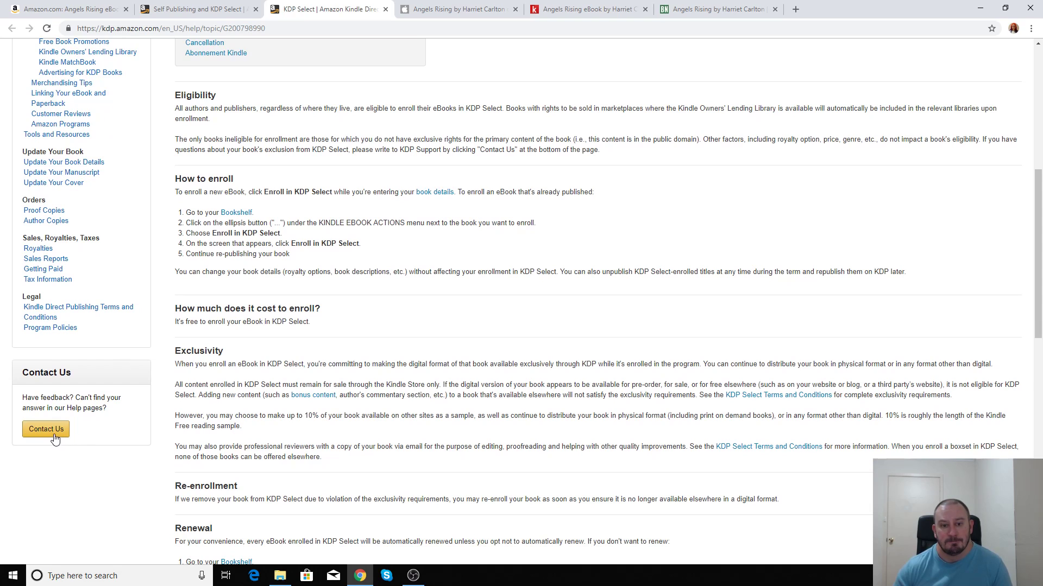
left_click(55, 431)
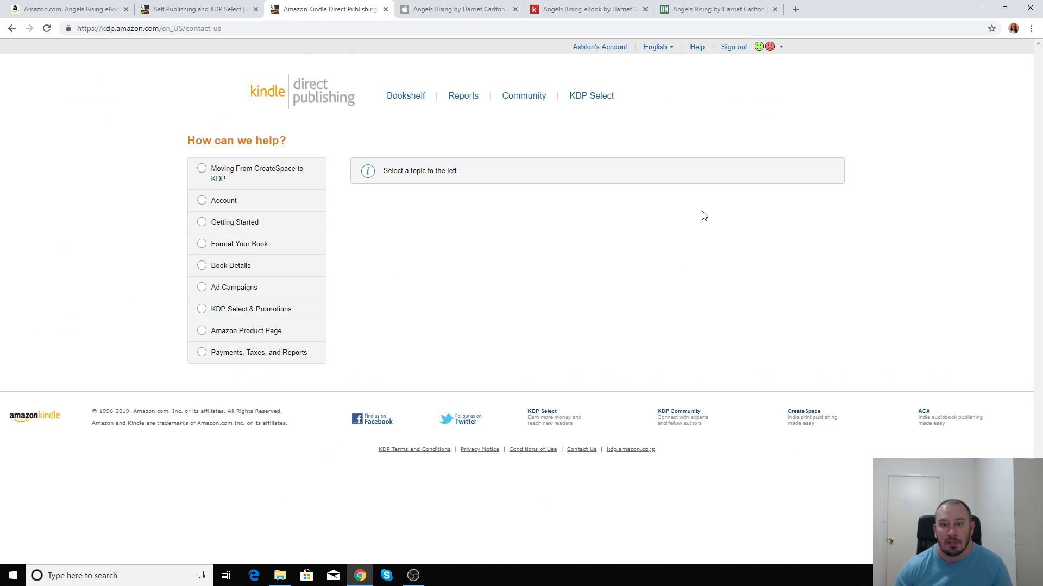
Choose Price Matching under Amazon Product Page as the support topic
left_click(202, 288)
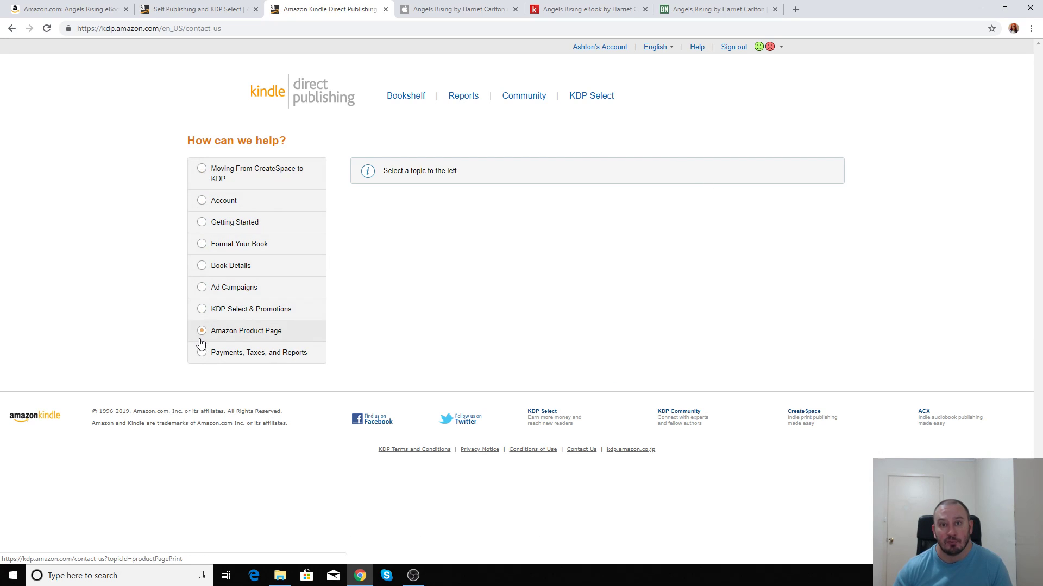
left_click(201, 310)
scroll(261, 347, "down", 1)
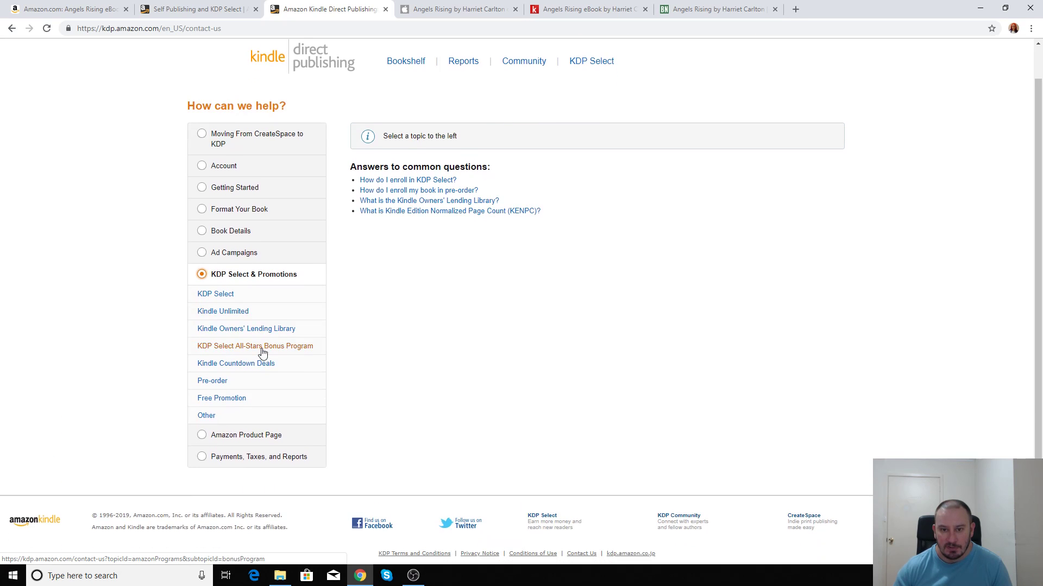
left_click(205, 430)
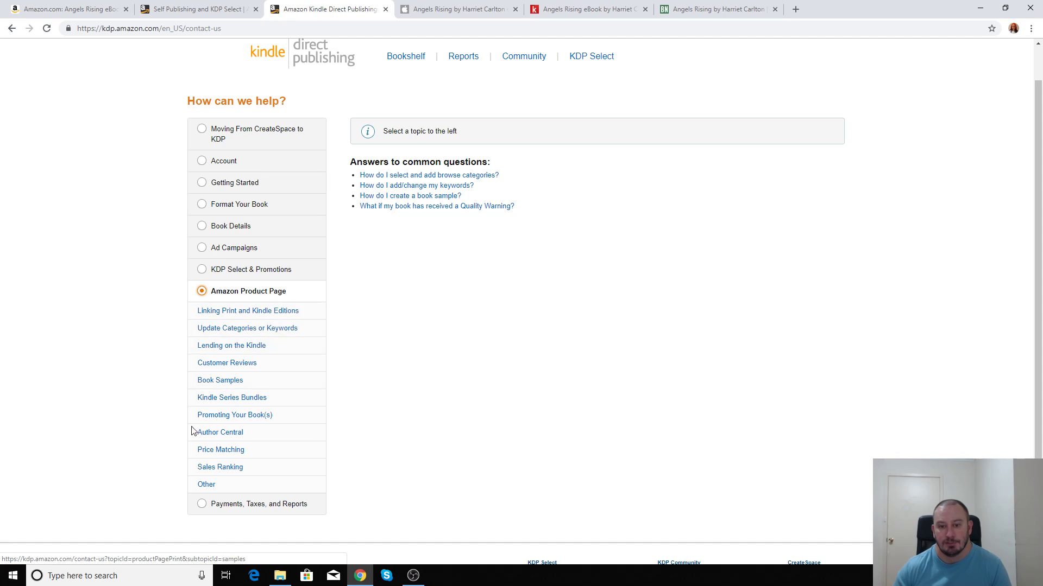
left_click(238, 453)
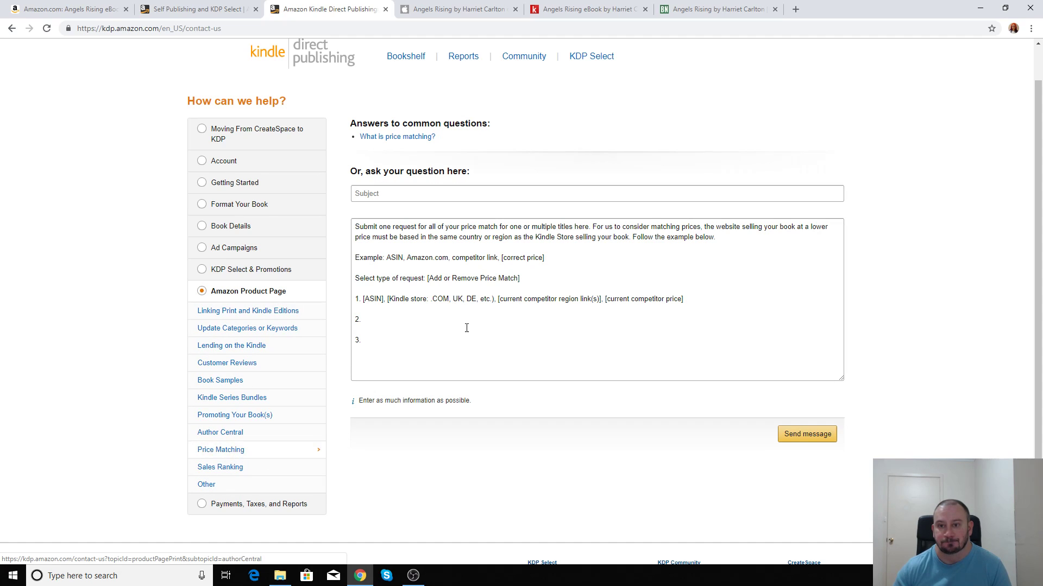
Enter "Price Matching" as the subject of the support request and go to its message body
left_click(372, 194)
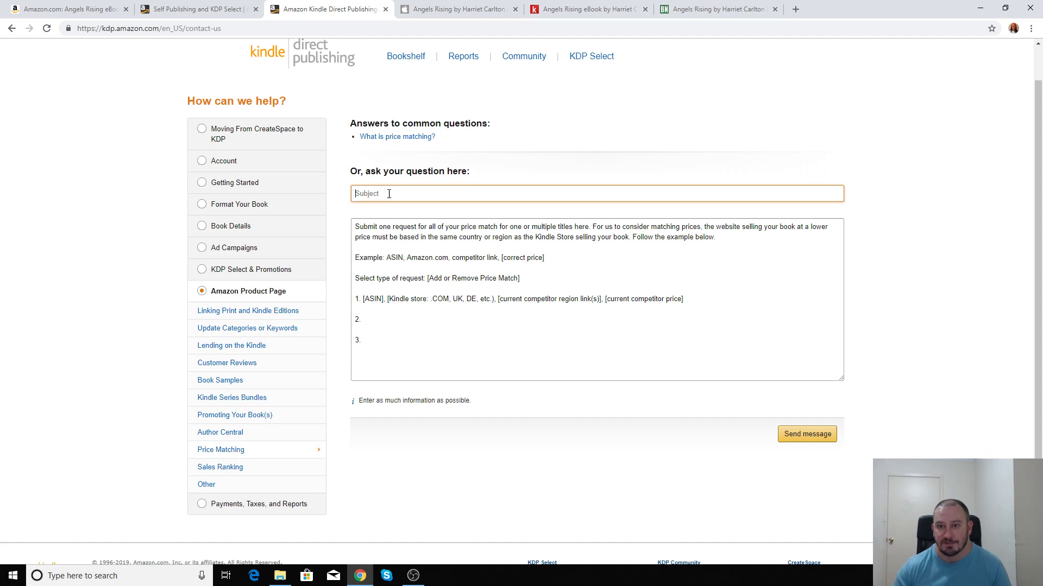
type("Price Matching")
left_click(638, 267)
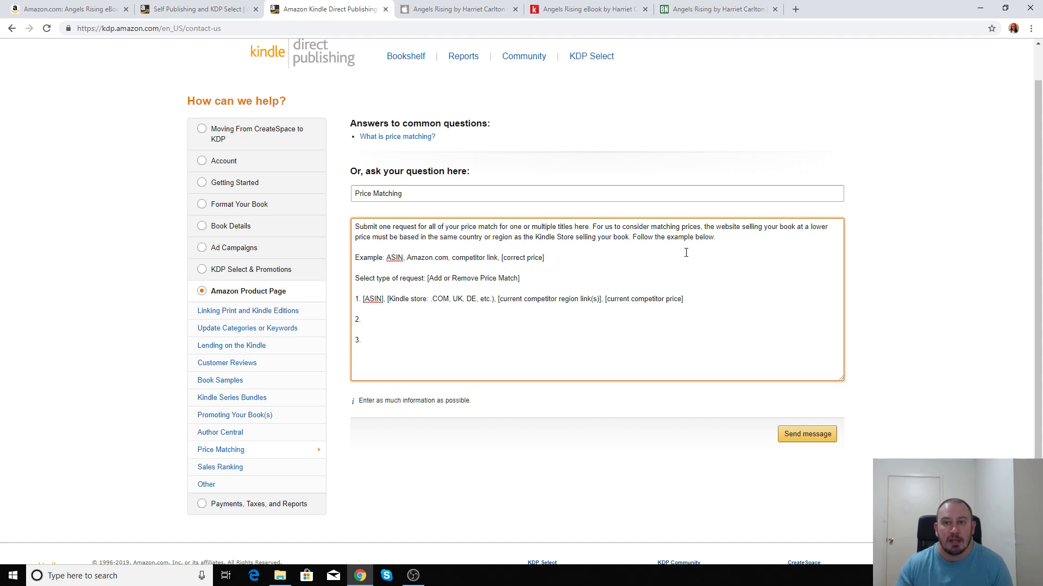
Check the region code in the web address of the Kobo listing for Angels Rising
left_click(588, 10)
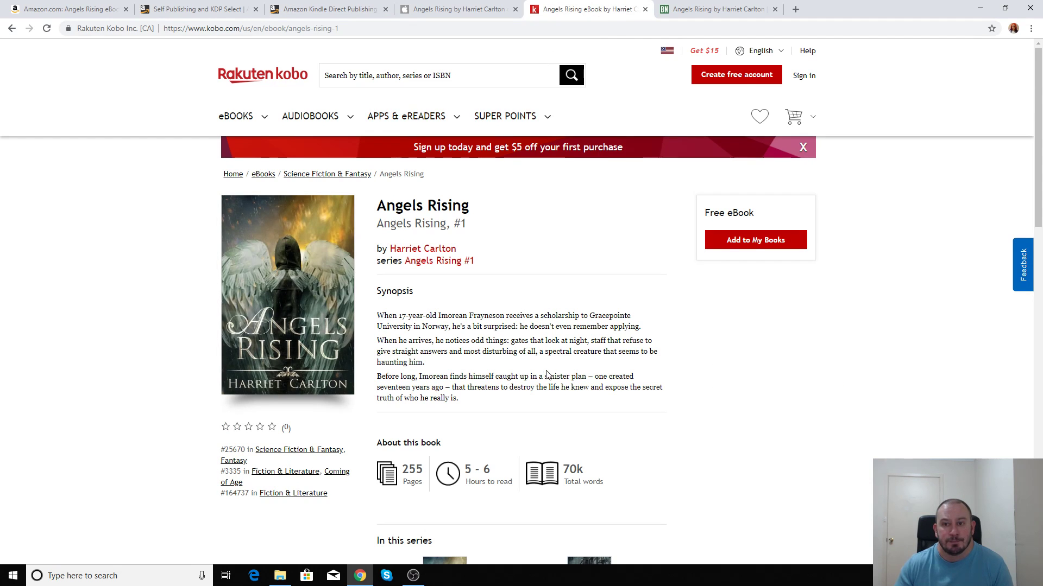
double_click(246, 28)
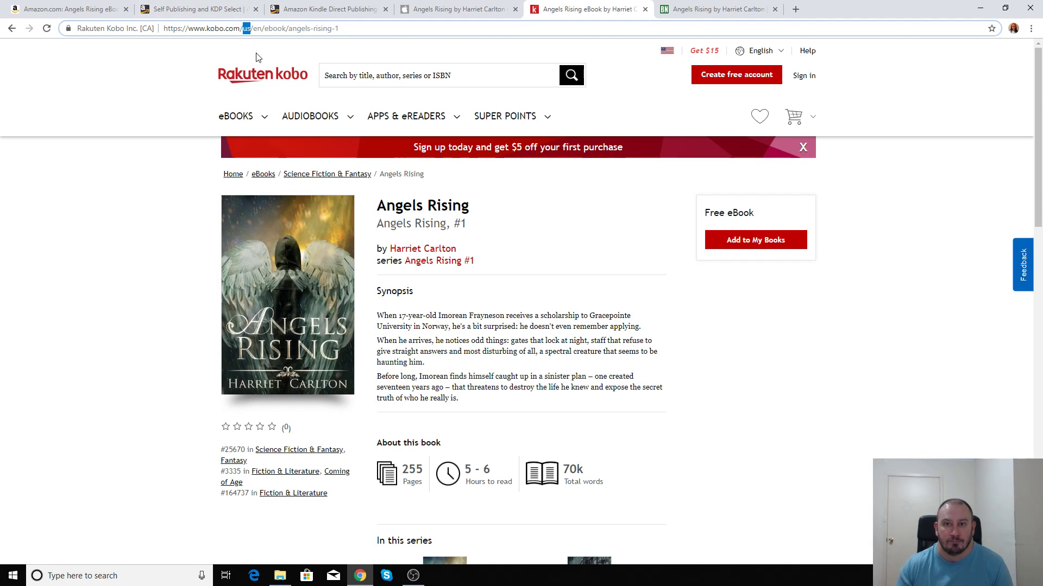
left_click(103, 207)
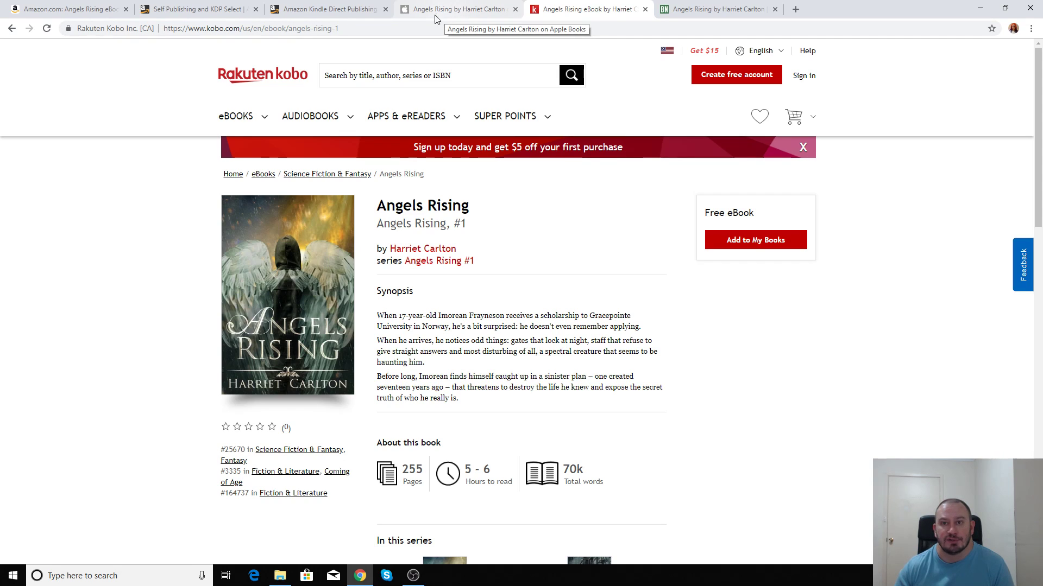
Copy the ASIN of Angels Rising from the product details on its Amazon page
left_click(330, 9)
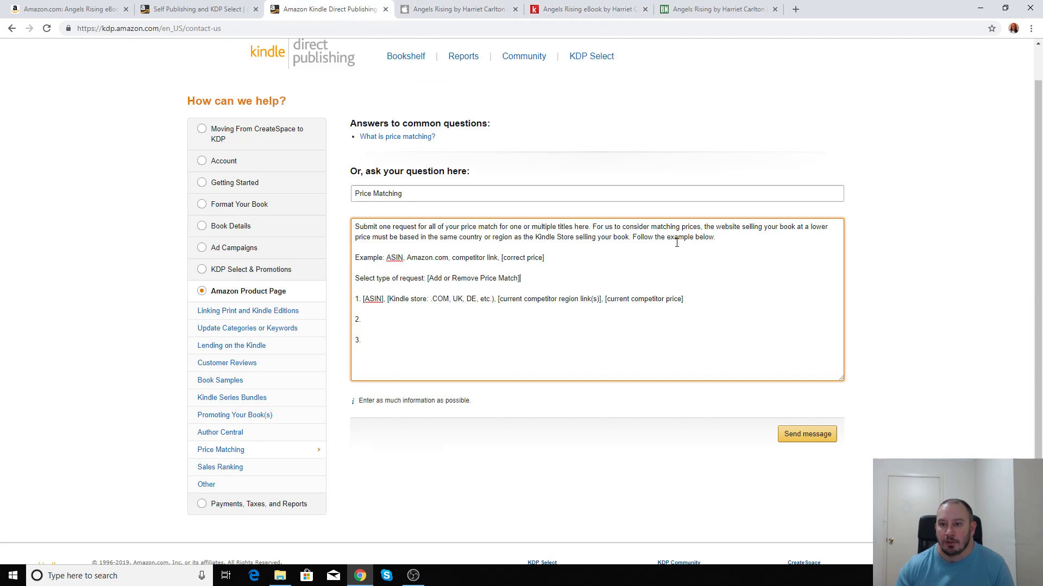
double_click(387, 259)
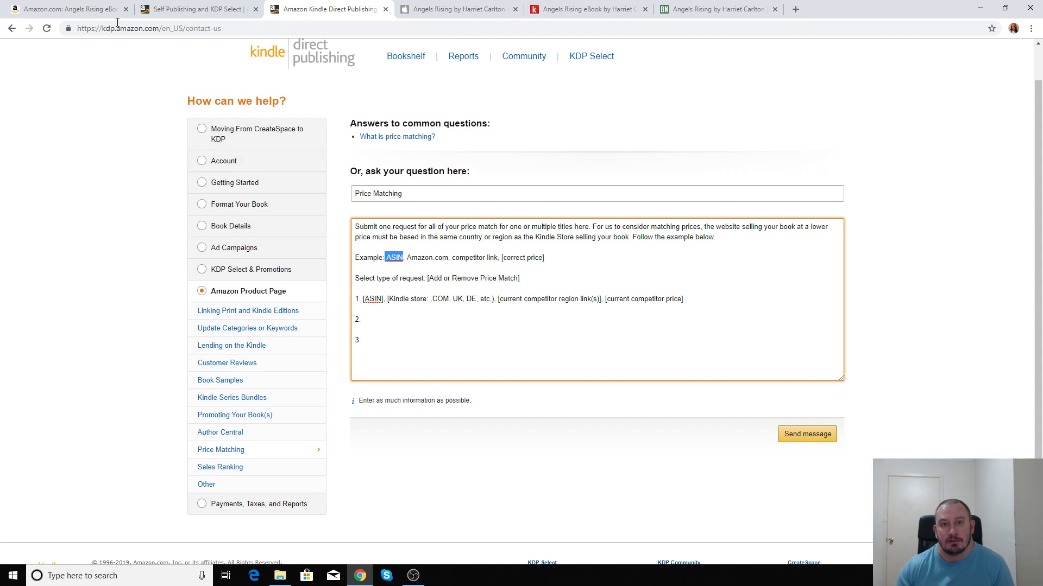
left_click(103, 9)
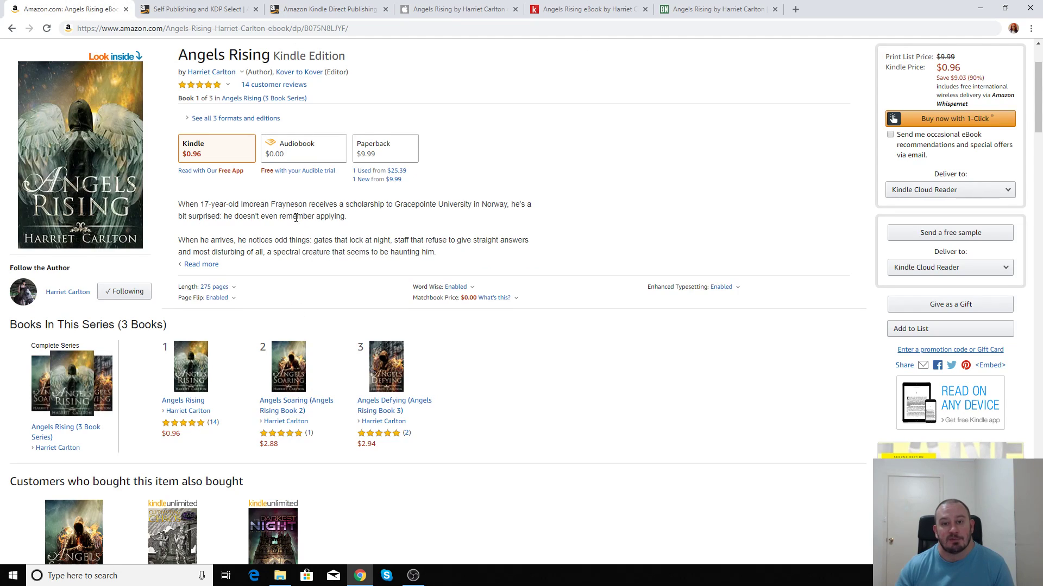
scroll(298, 217, "down", 8)
scroll(281, 287, "down", 3)
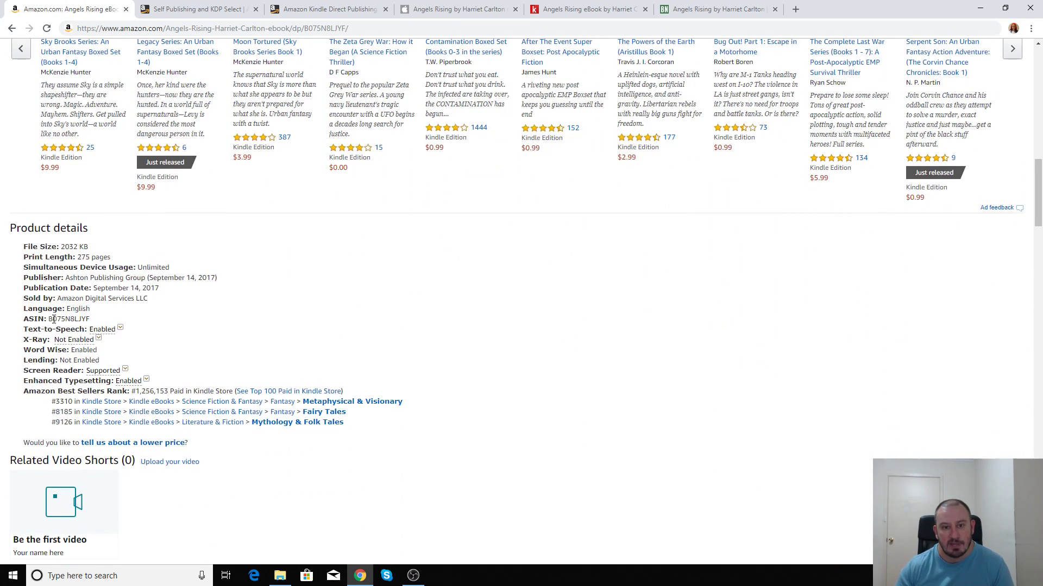
left_click_drag(49, 319, 93, 319)
key("ctrl+c")
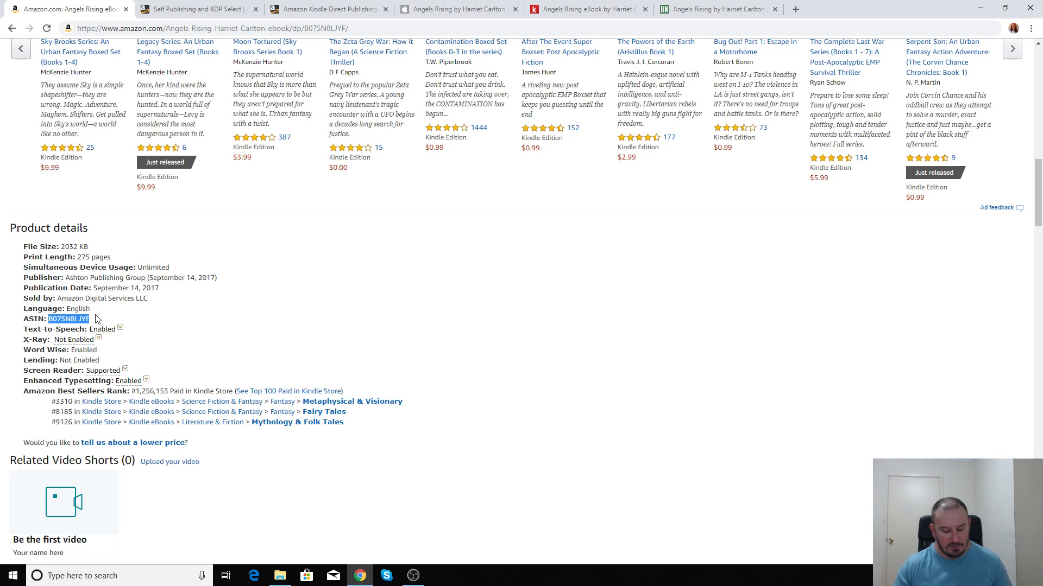
Close the KDP Select page and replace the [ASIN] placeholder in item 1 of the support message with B075N8LJYF
left_click(211, 11)
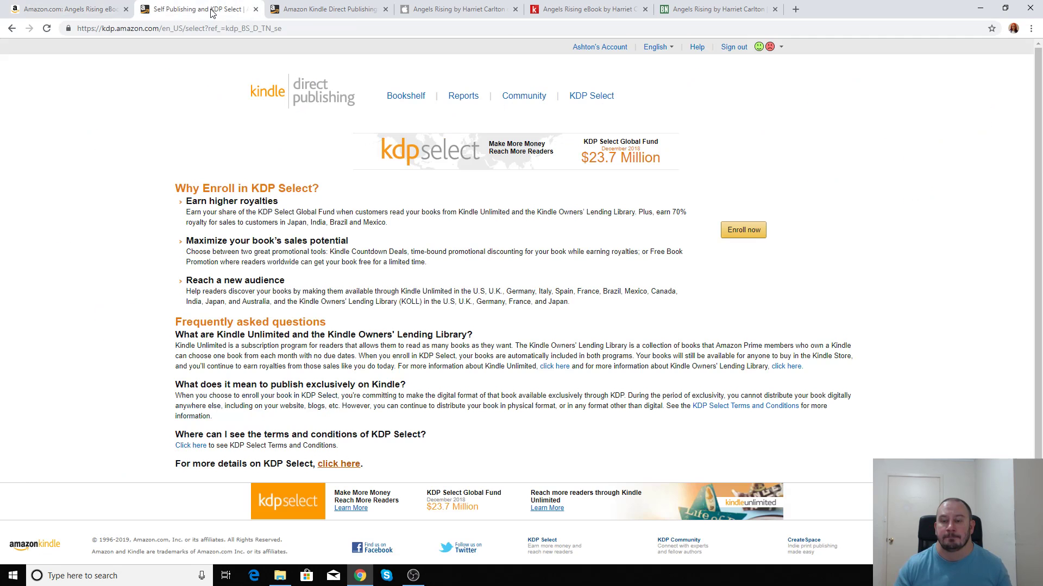
left_click(256, 11)
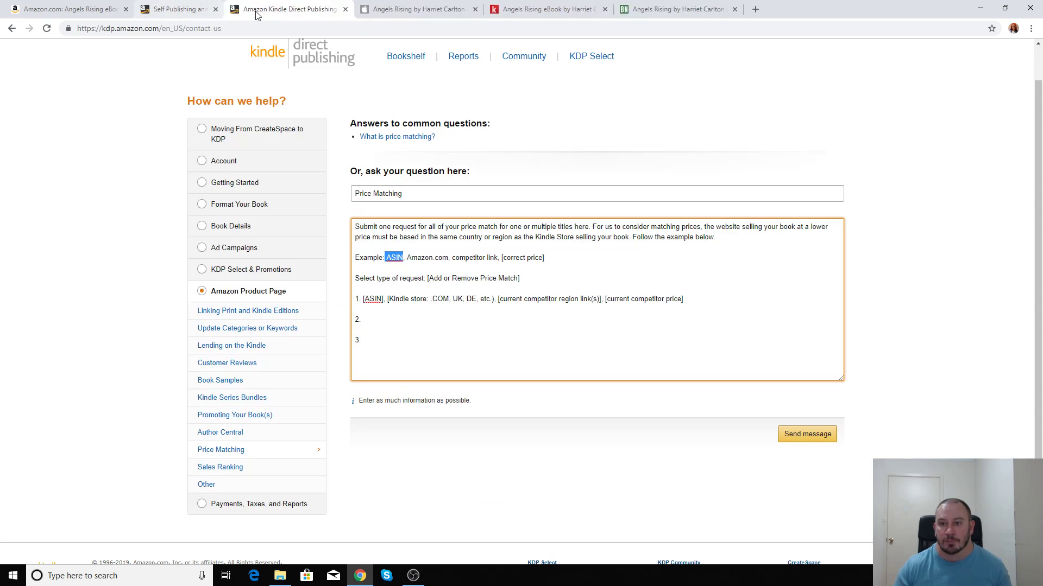
left_click(234, 10)
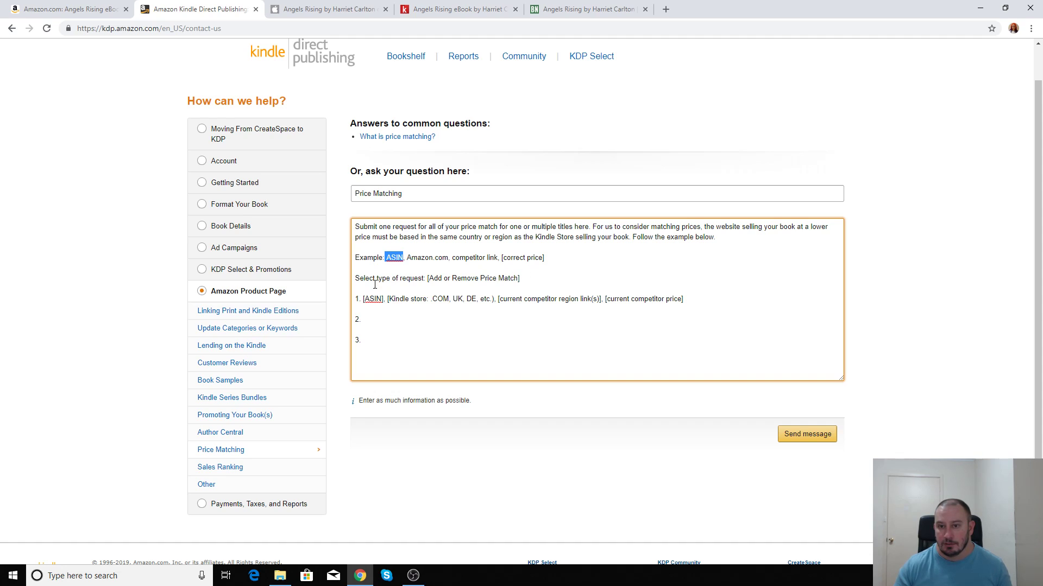
left_click_drag(362, 299, 384, 302)
key("ctrl+v")
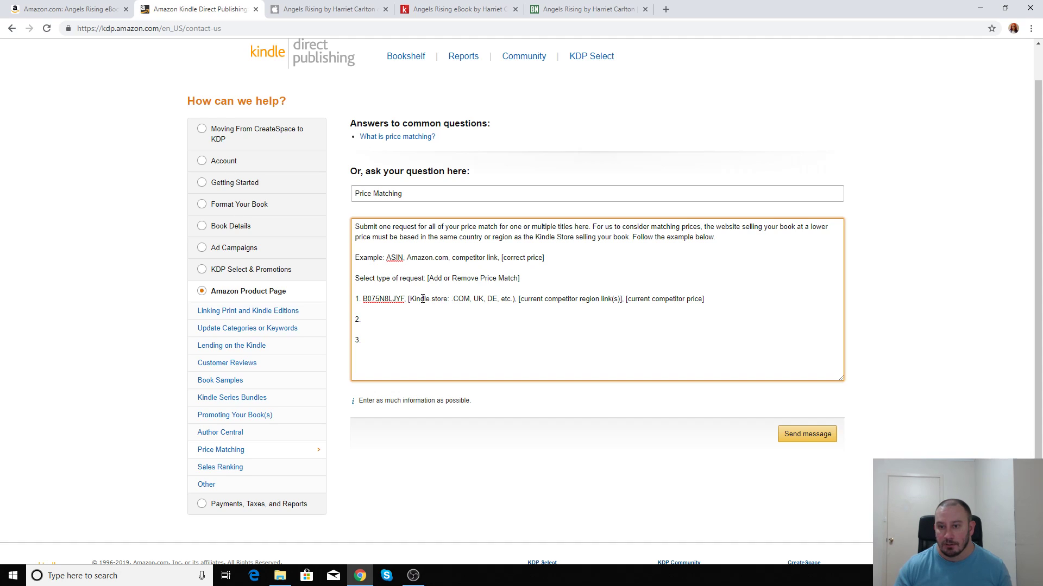
Replace item 1's Kindle store placeholder with a price match request for amazon .com, .co.uk, .ca and .au, and start a new line after it
left_click_drag(414, 299, 514, 300)
left_click(449, 319)
left_click_drag(408, 299, 515, 300)
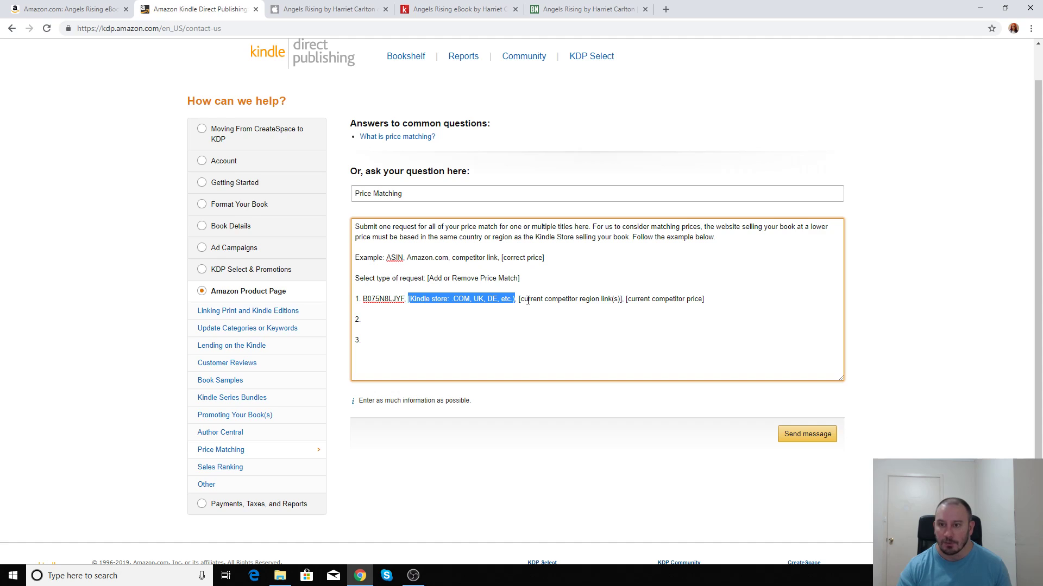
type("P")
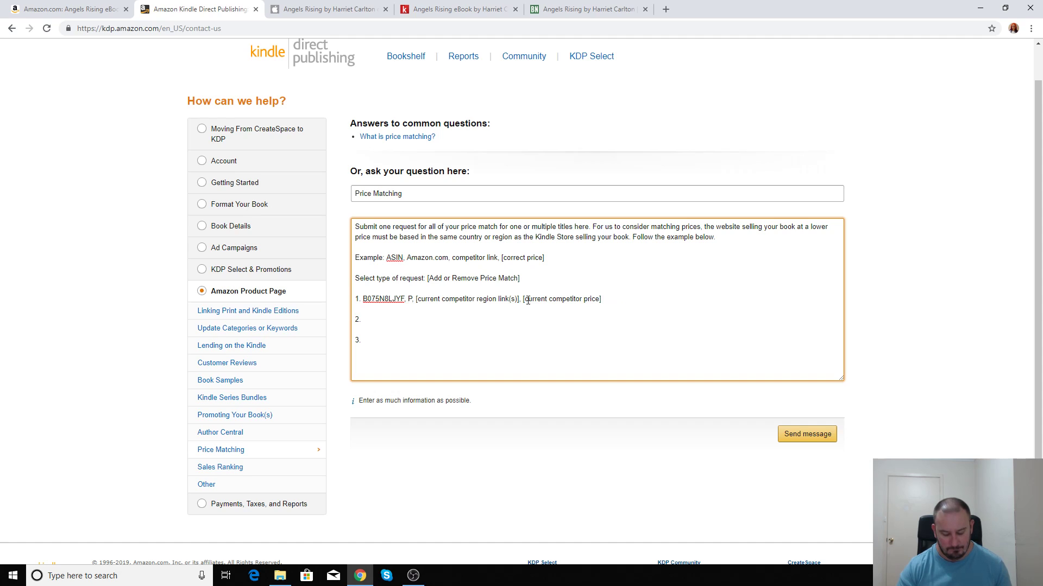
type("rice amte for ")
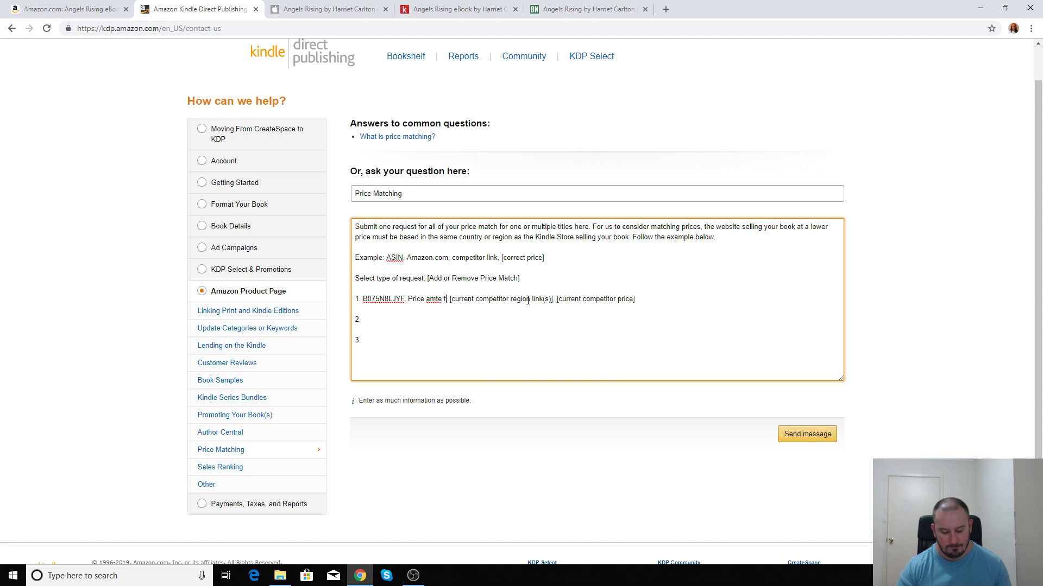
type("amazon ")
type(".com")
type(" l")
type("co.")
type("uk, ")
type(".ca")
type(" and .au")
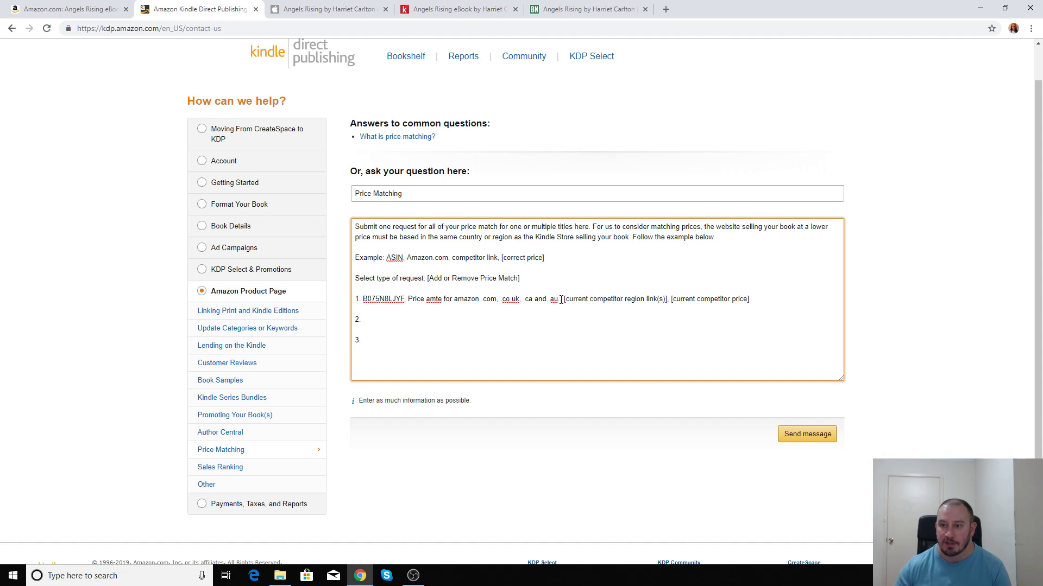
key("Return")
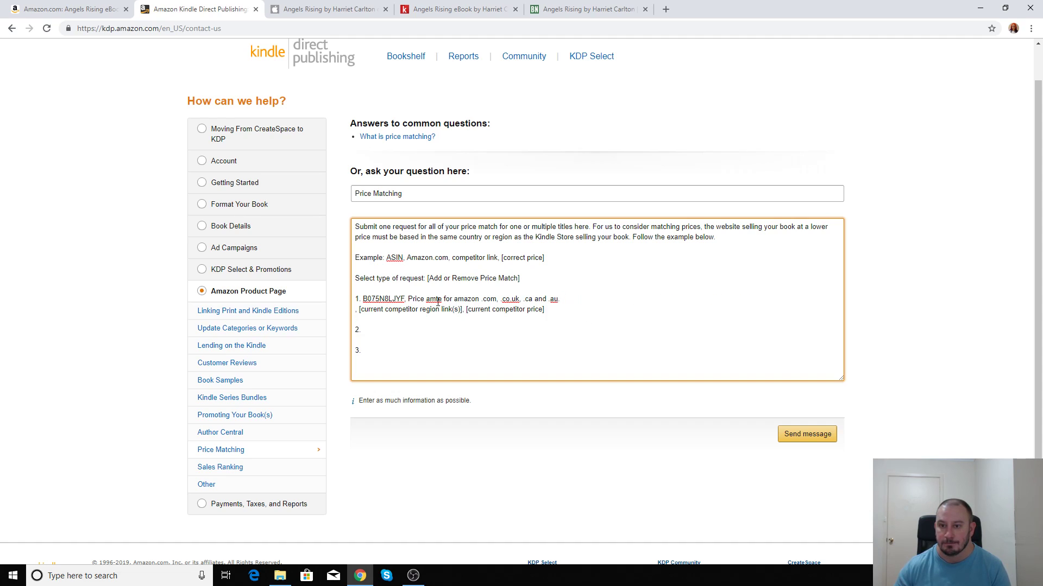
Replace the misspelled word "amte" in item 1 with "Match please" and change the first letter of "amazon" to "M"
double_click(433, 300)
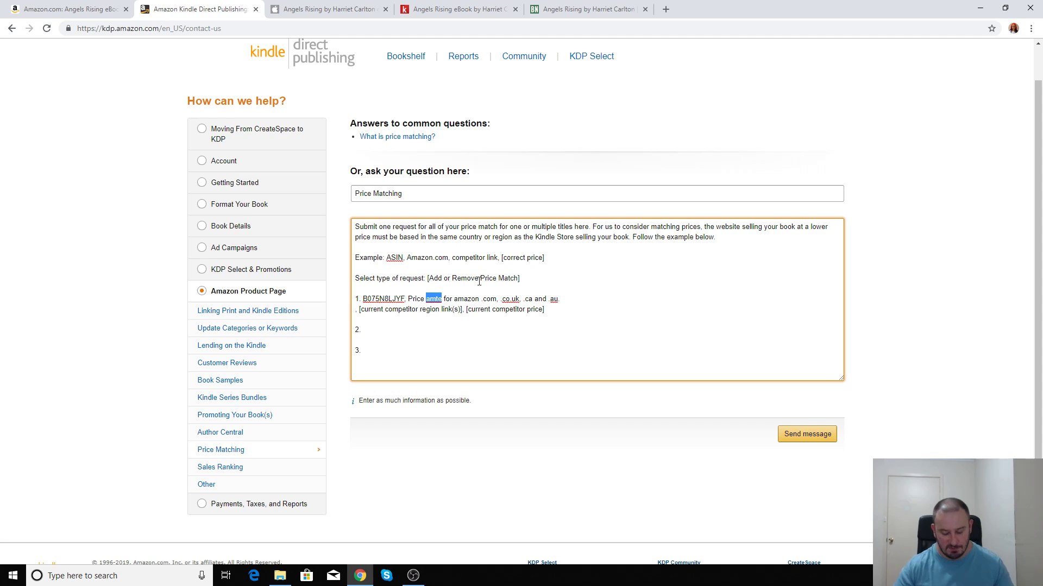
type("Match please")
key("Delete")
type("M")
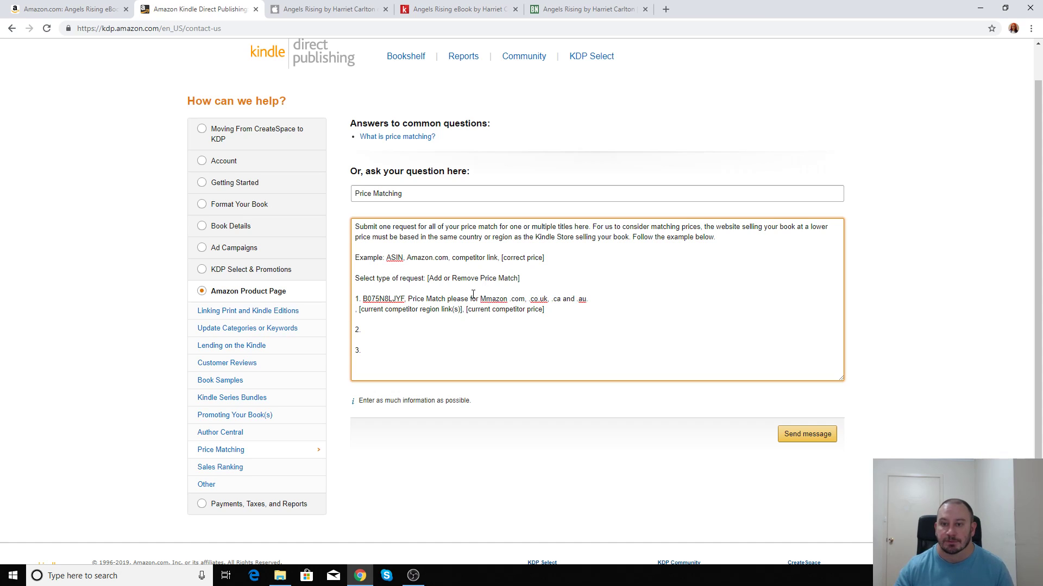
Copy the web address of the iTunes listing for Angels Rising and put it in place of the competitor link and price placeholders
left_click(336, 9)
left_click(328, 27)
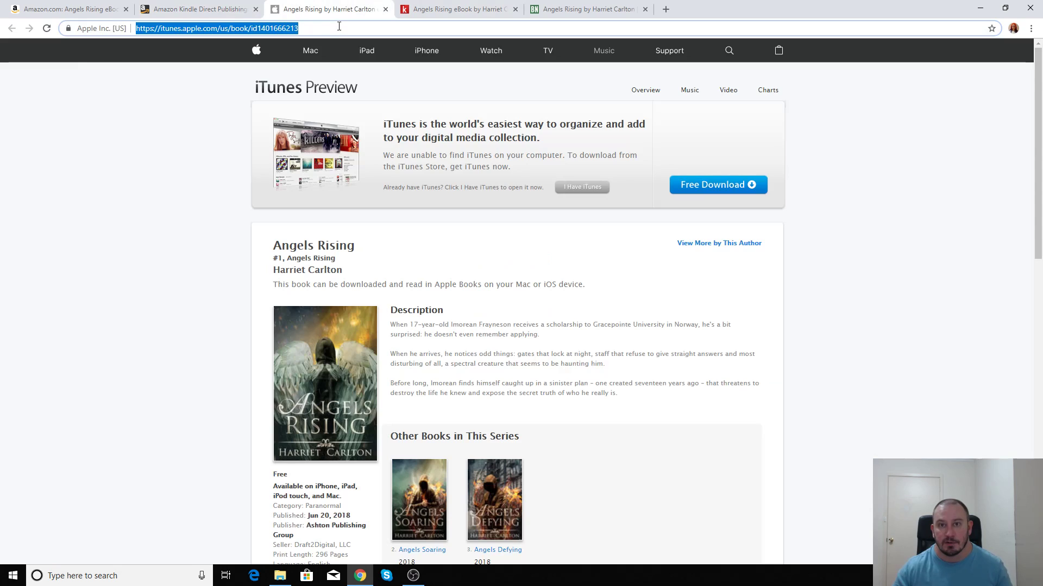
left_click(201, 11)
left_click_drag(544, 309, 355, 308)
key("ctrl+v")
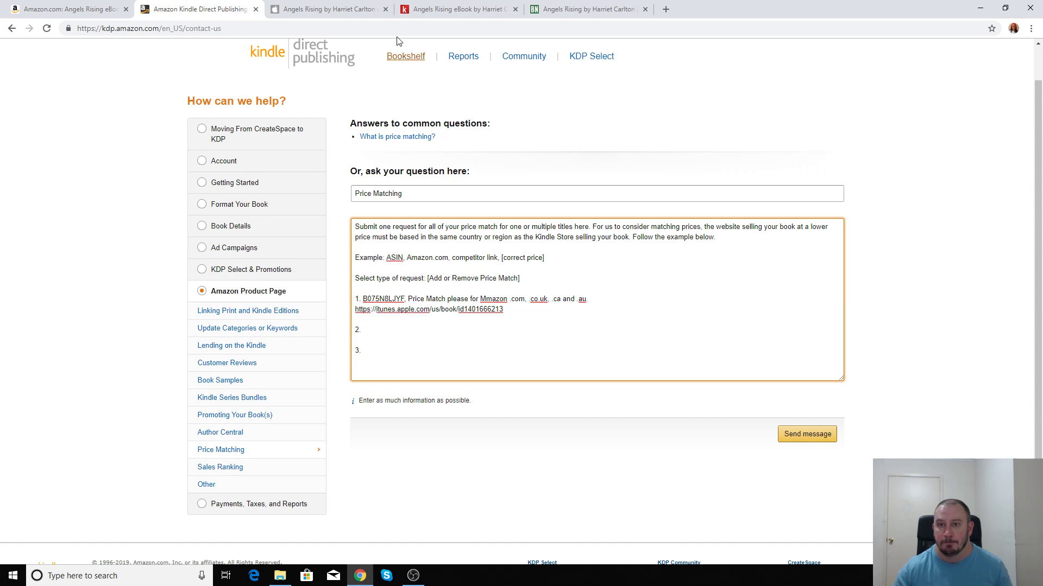
Copy the web address of the Kobo listing for Angels Rising and add it on a new line below the iTunes link
left_click(435, 9)
left_click(380, 28)
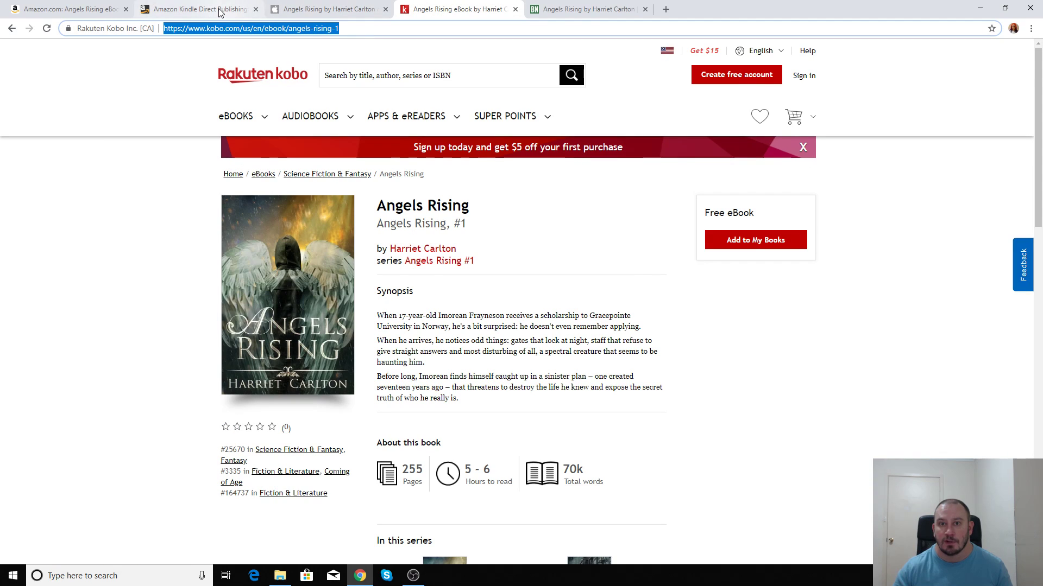
left_click(201, 9)
key("Return")
type("https://www.kobo.com/us/en/ebook/angels-rising-7")
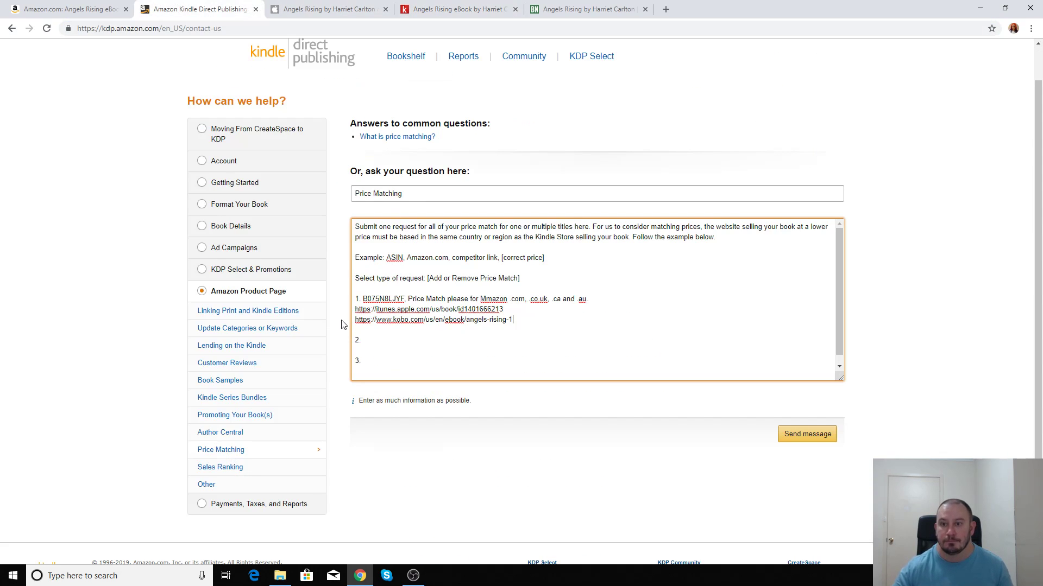
Copy the web address of the Barnes & Noble listing for Angels Rising and add it on a new line below the Kobo link
left_click(552, 11)
left_click(388, 28)
key("ctrl+c")
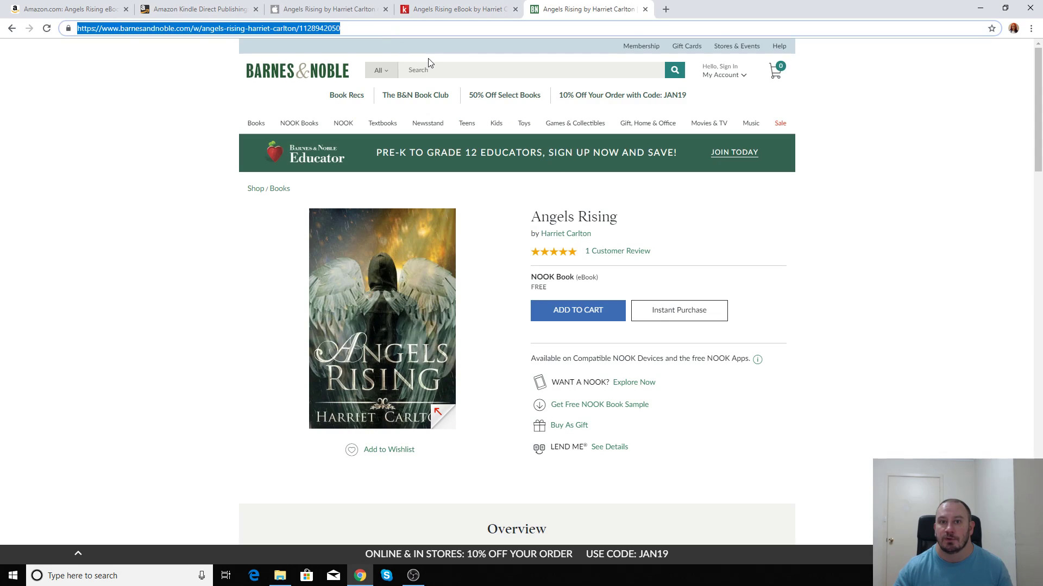
left_click(222, 10)
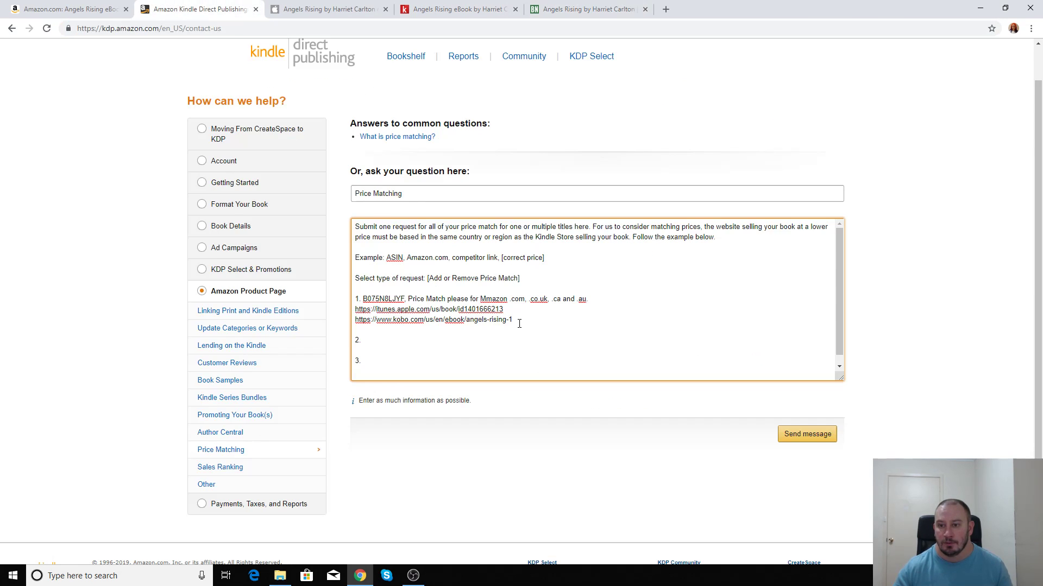
key("Return")
key("ctrl+v")
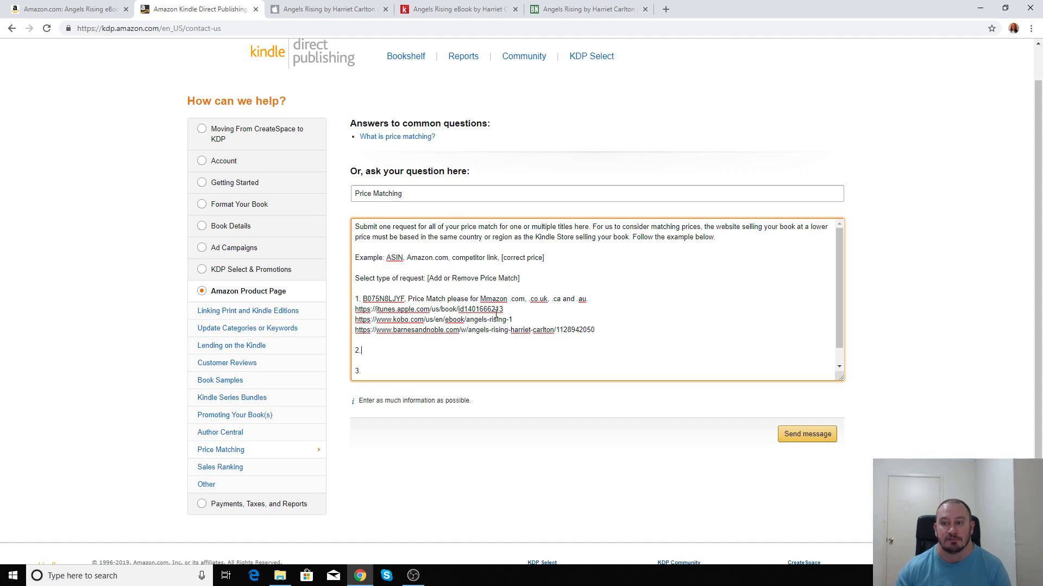
Replace the empty items 2 and 3 with "Price is listed as FREE." and send the message to support
left_click_drag(355, 350, 372, 374)
key("BackSpace")
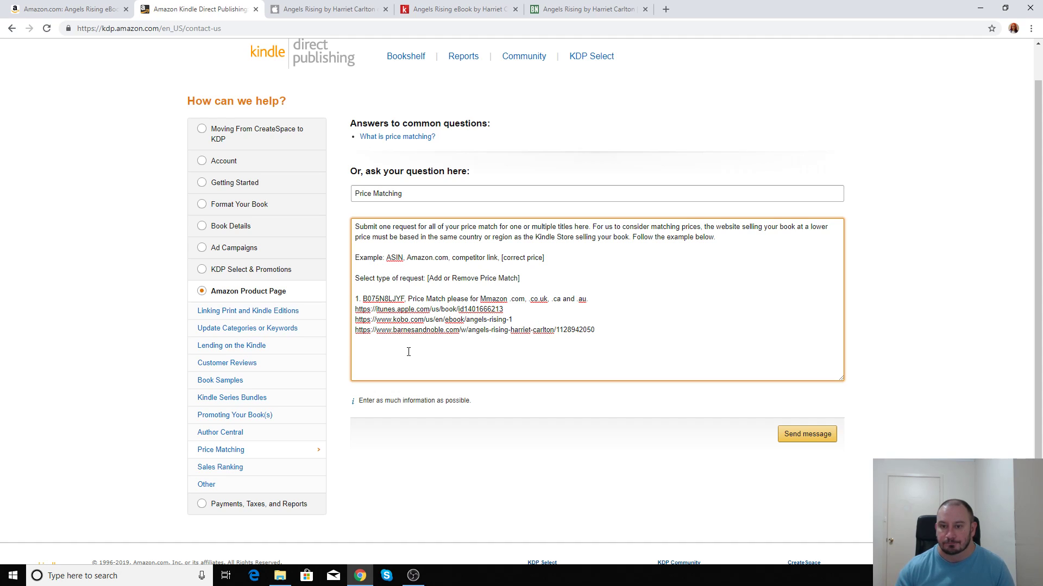
type("Price is listed at")
key("BackSpace")
type("s FREE.")
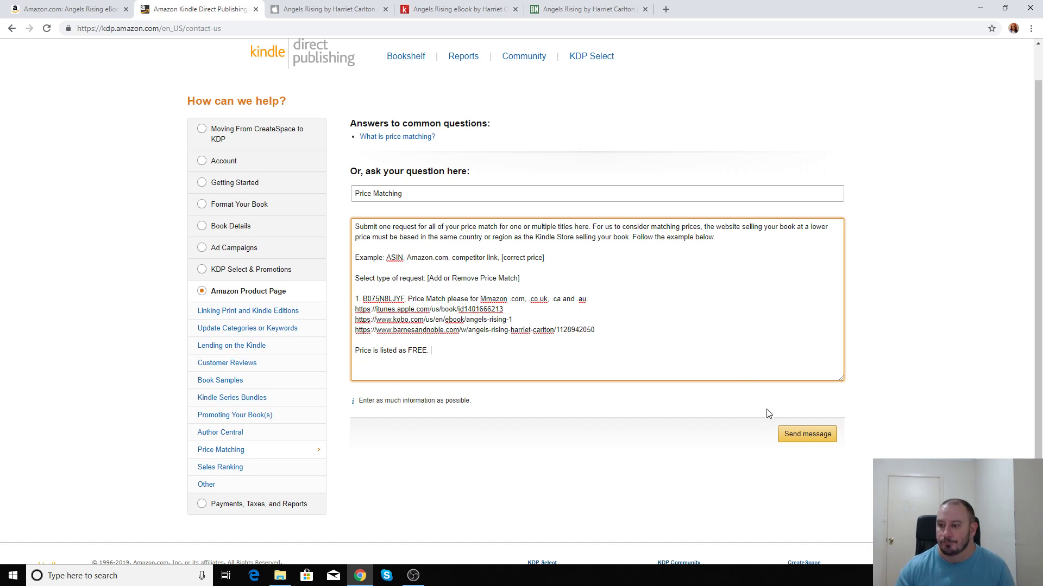
left_click(800, 438)
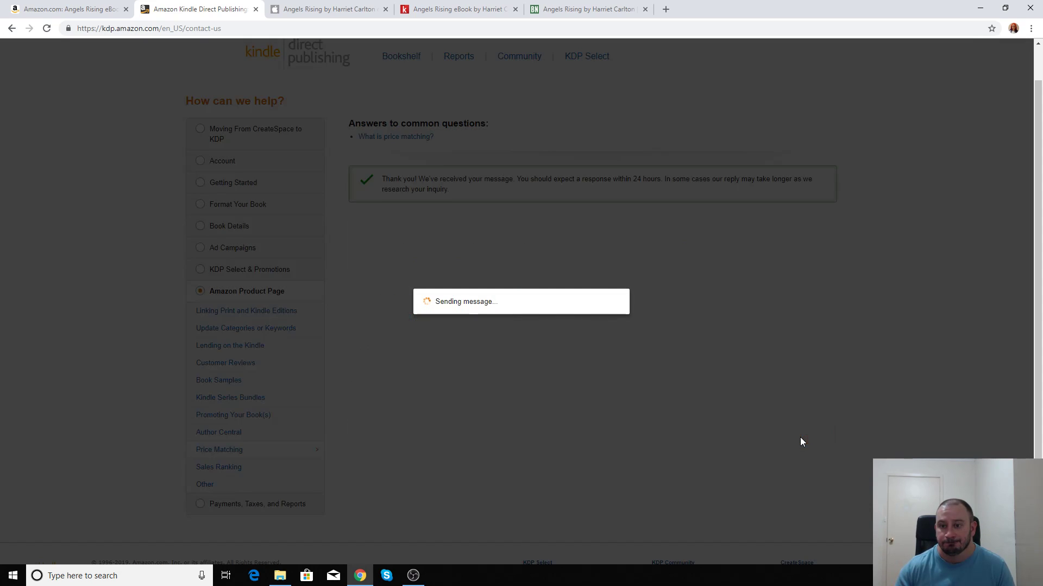